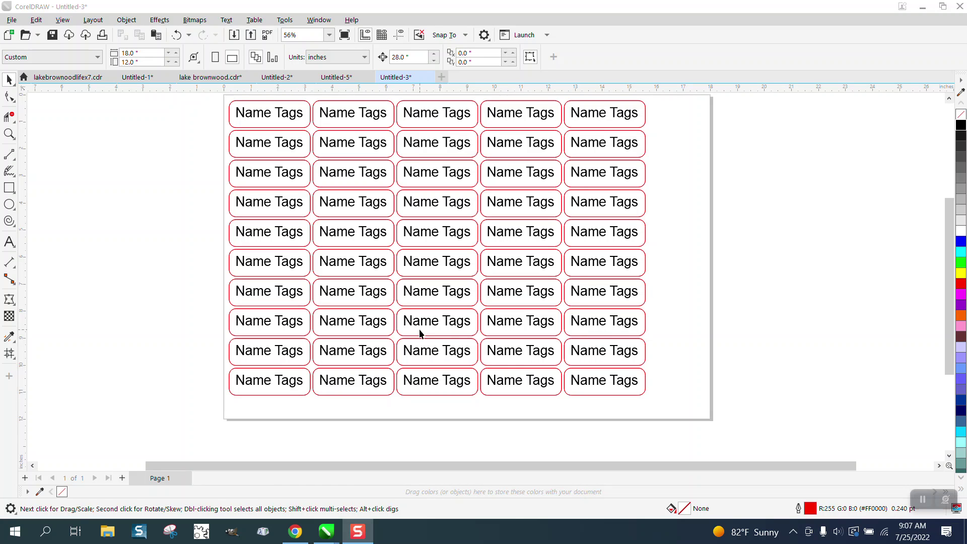
# Zoom in on the label grid, then test-move a tag rectangle and undo the move.
pyautogui.click(9, 135)
pyautogui.scroll(-1, 149, 211)
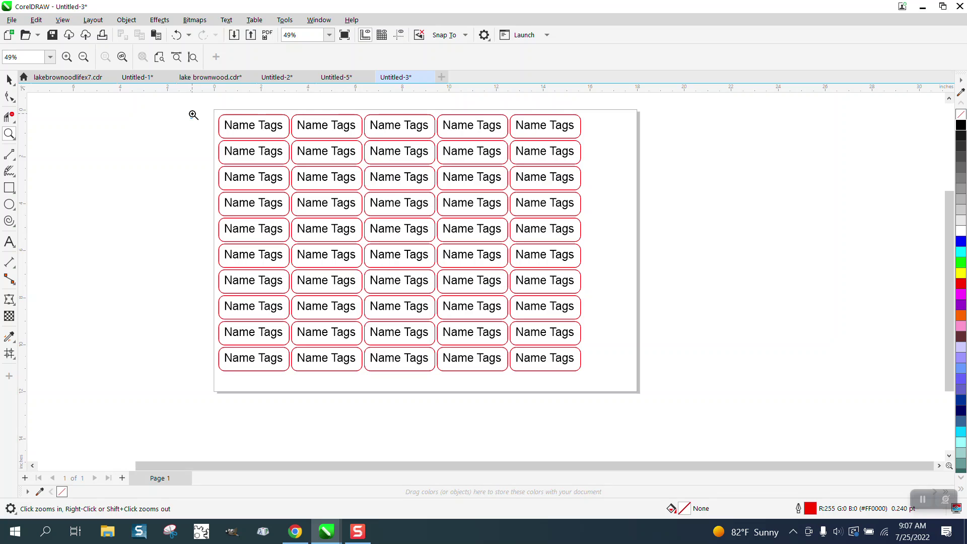
pyautogui.moveTo(191, 118); pyautogui.dragTo(617, 408)
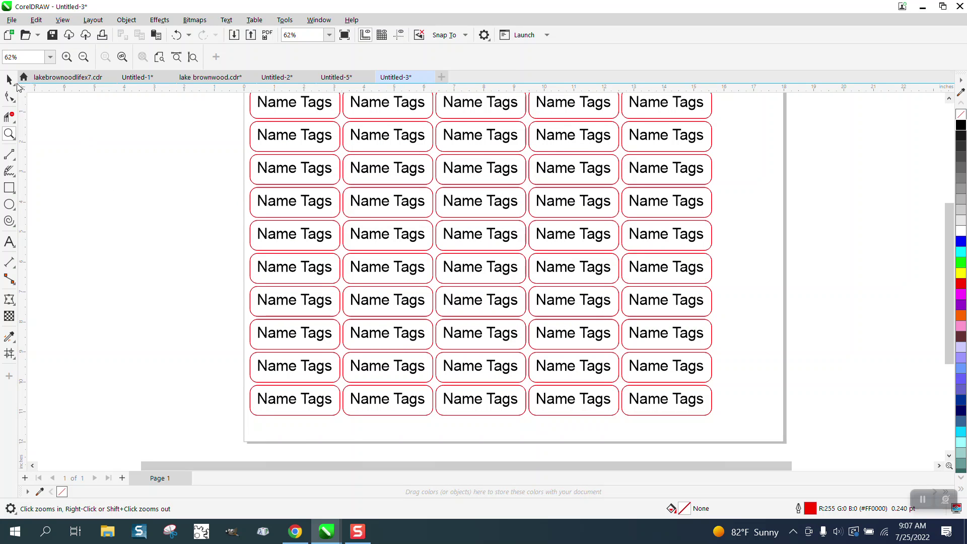
pyautogui.click(9, 79)
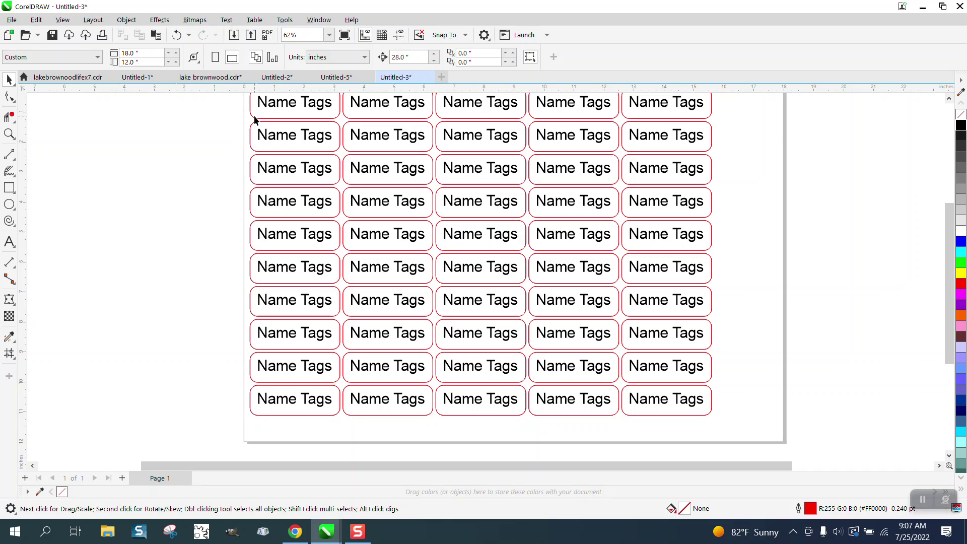
pyautogui.moveTo(254, 120); pyautogui.dragTo(164, 143)
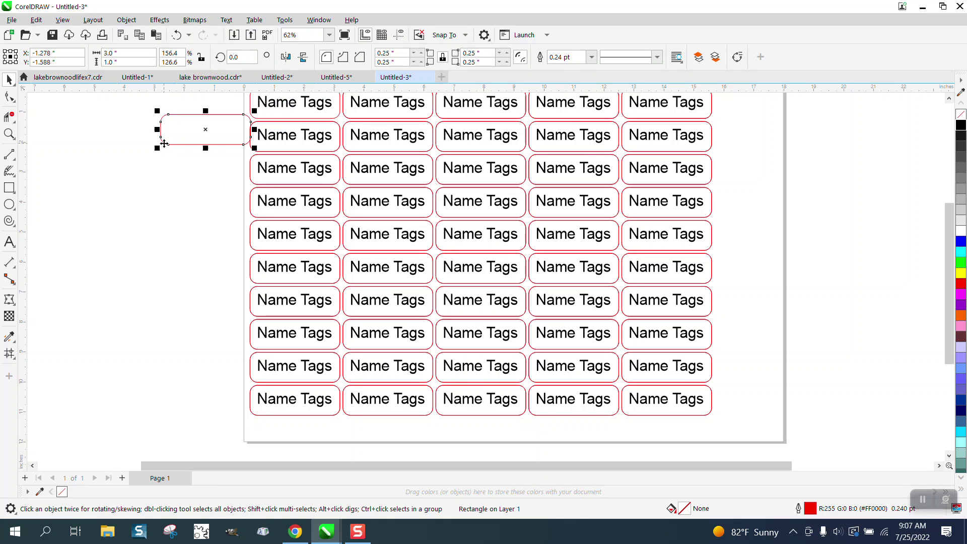
pyautogui.click(176, 35)
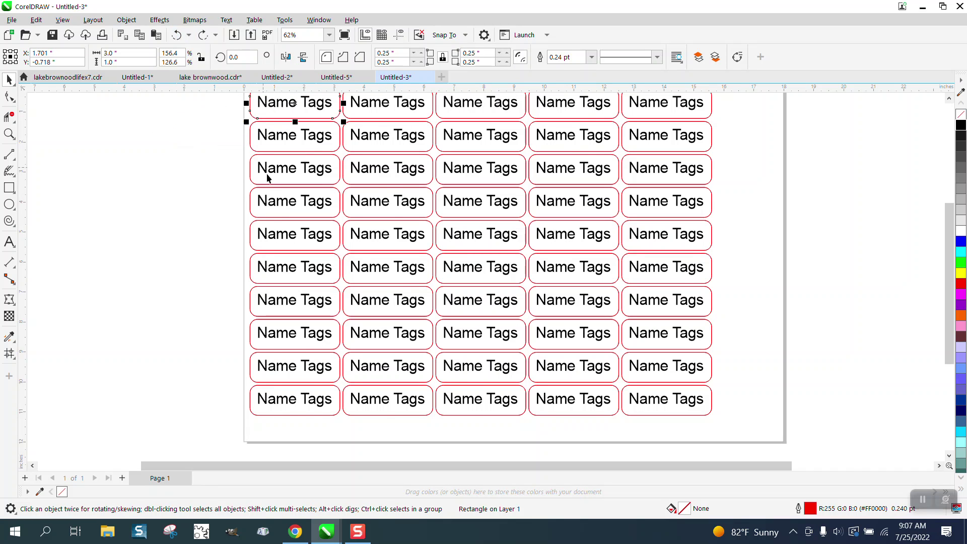
pyautogui.scroll(-1, 268, 231)
pyautogui.scroll(-1, 239, 193)
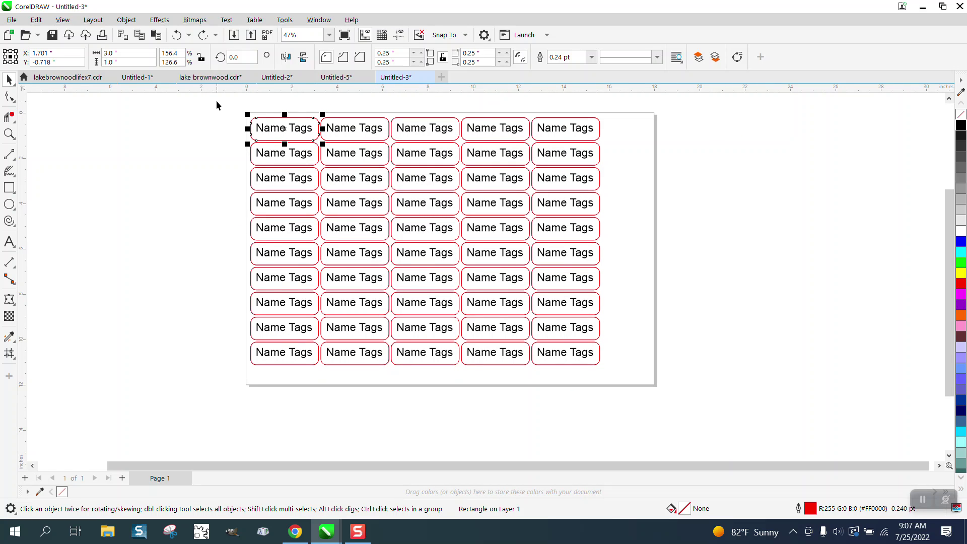
pyautogui.moveTo(216, 101); pyautogui.dragTo(617, 382)
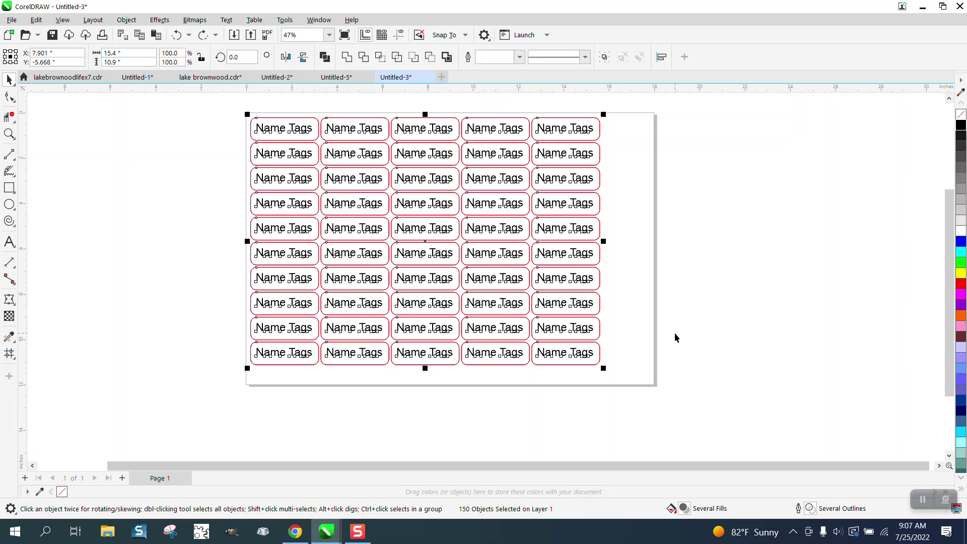
pyautogui.scroll(-1, 675, 338)
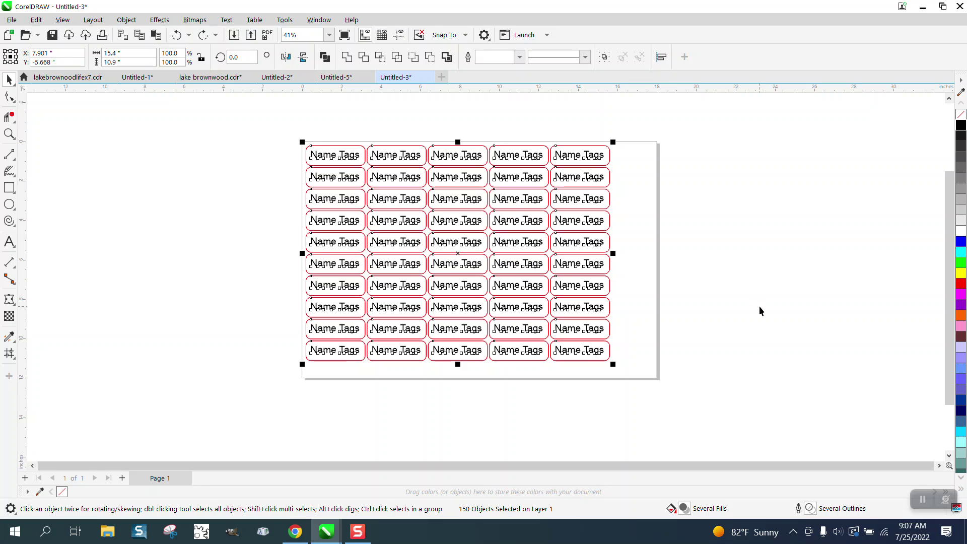
pyautogui.click(689, 221)
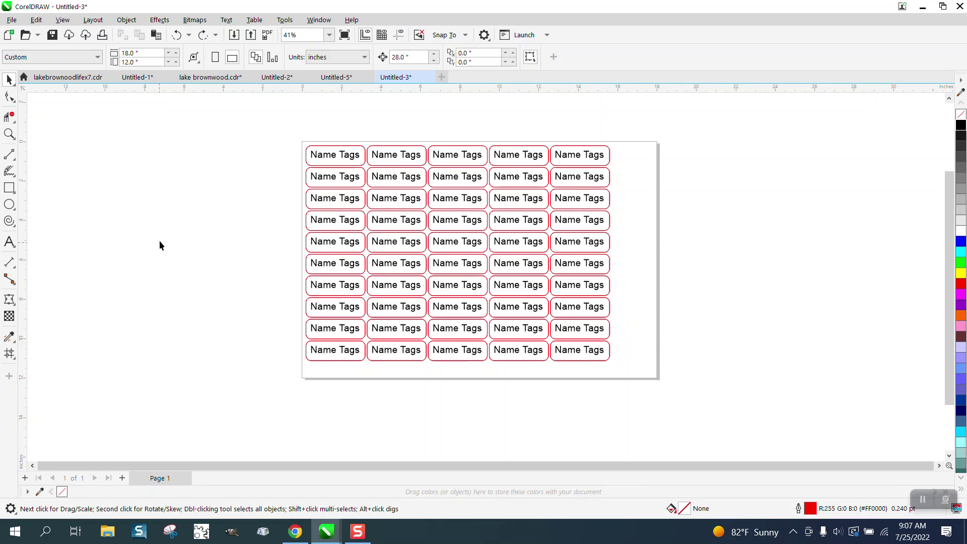
# Add a page-sized rectangle frame and Smart Fill the area around the tags blue.
pyautogui.doubleClick(9, 190)
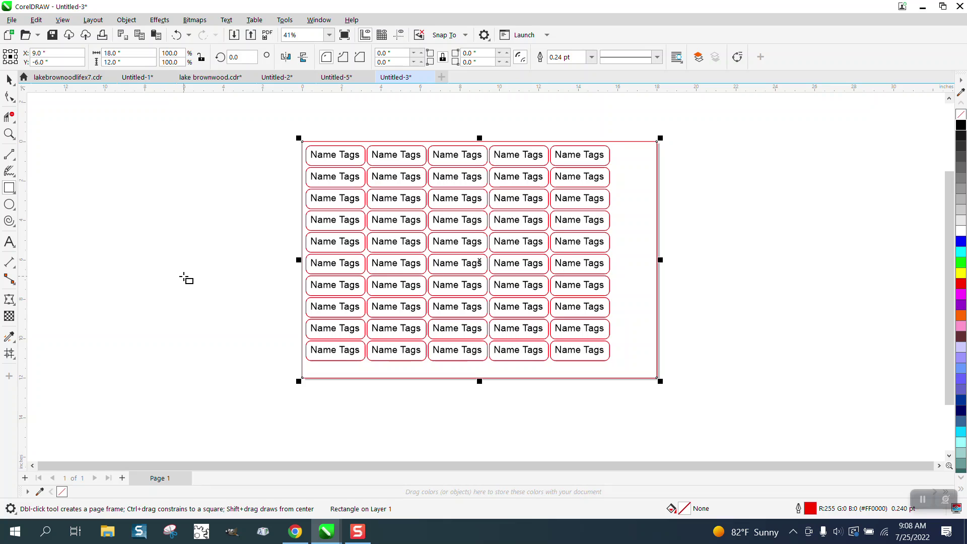
pyautogui.click(15, 342)
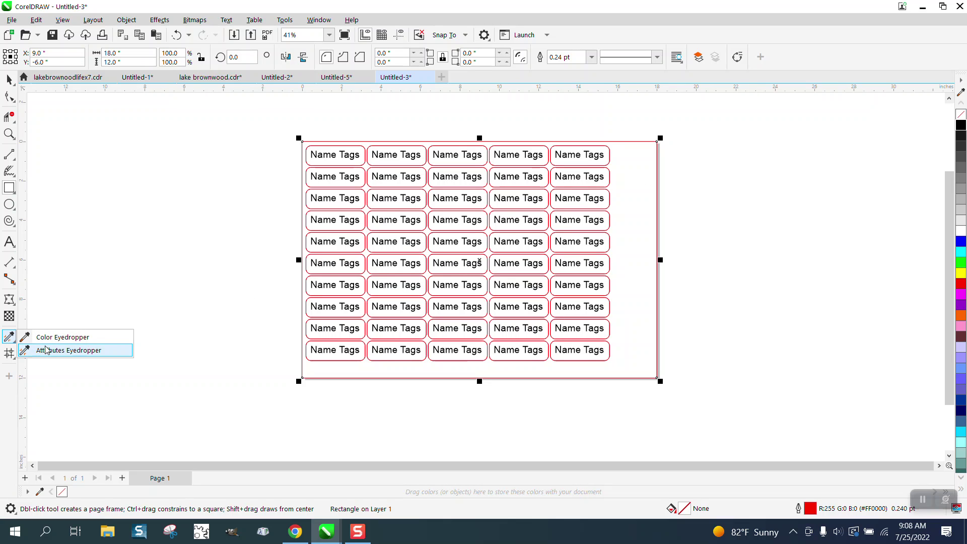
pyautogui.click(14, 357)
pyautogui.click(14, 357)
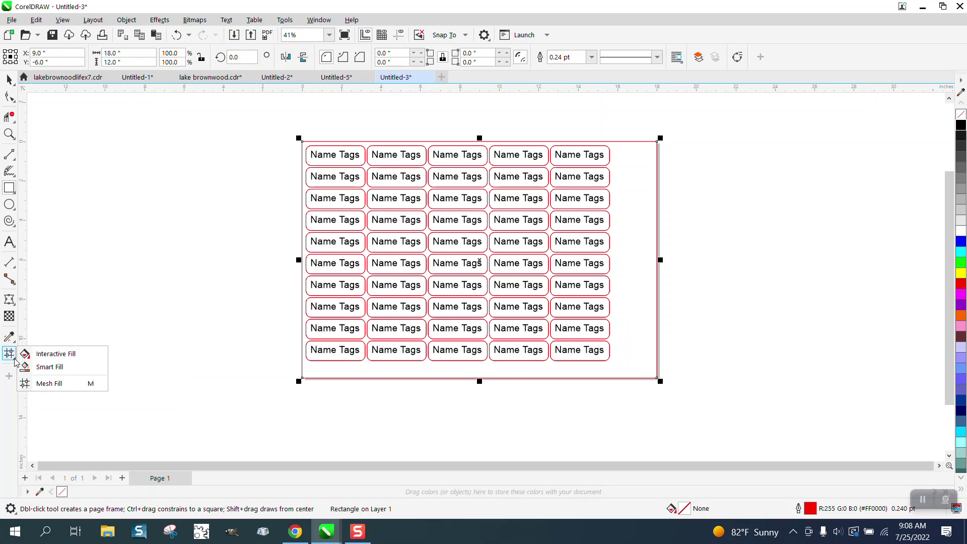
pyautogui.click(46, 368)
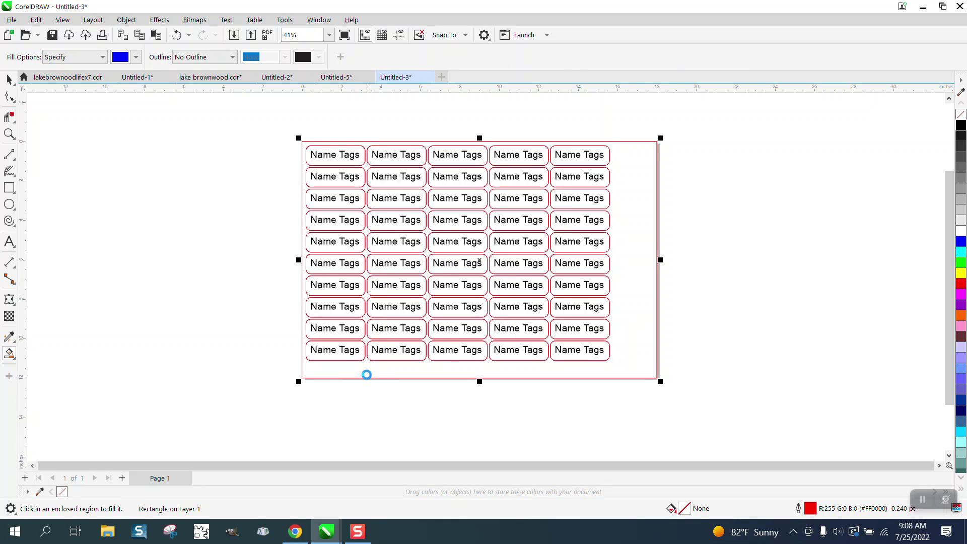
pyautogui.click(367, 375)
pyautogui.scroll(-2, 479, 382)
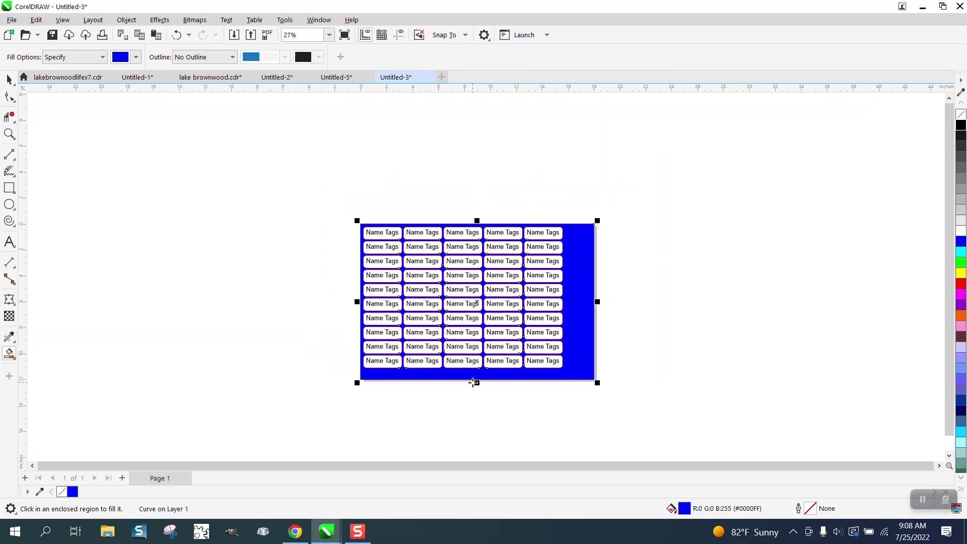
# Shift the filled shape off the sheet, remove its fill and give it a red outline.
pyautogui.hotkey('shift', 'Right')
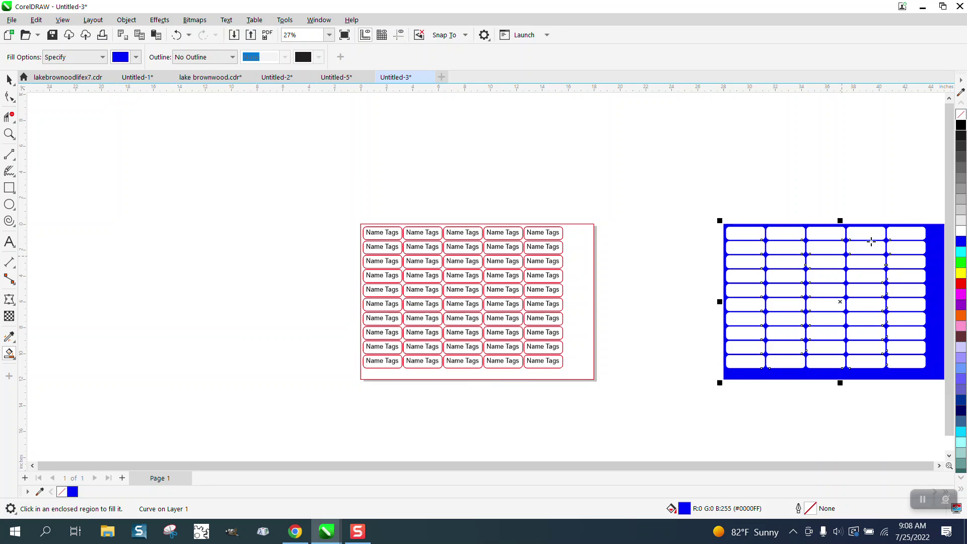
pyautogui.click(961, 114)
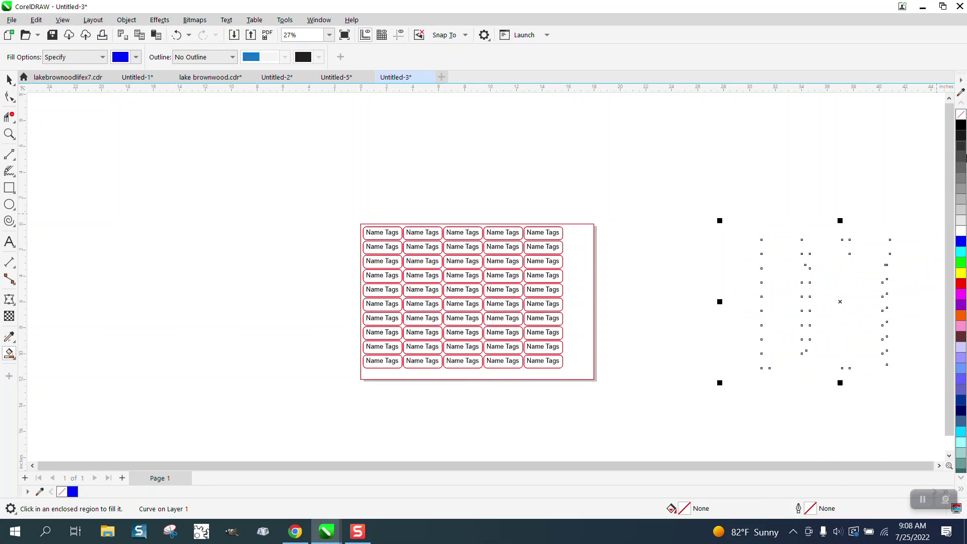
pyautogui.rightClick(961, 284)
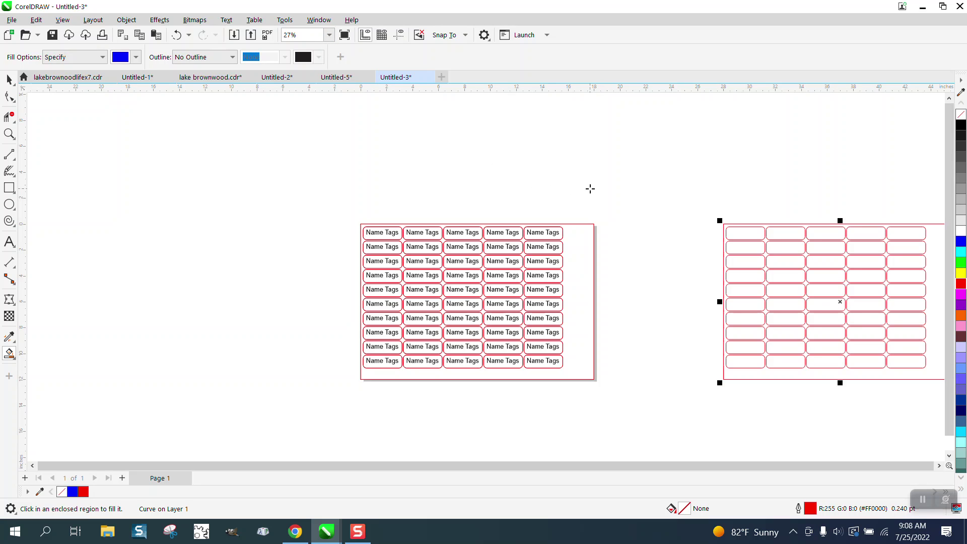
# Set the shape's outline width to Hairline.
pyautogui.press('F12')
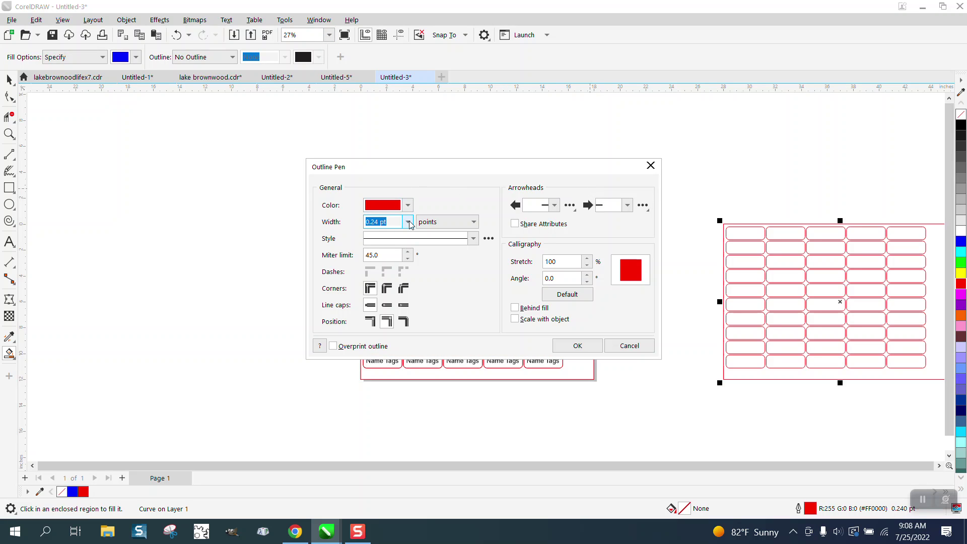
pyautogui.click(407, 223)
pyautogui.click(375, 242)
pyautogui.click(577, 345)
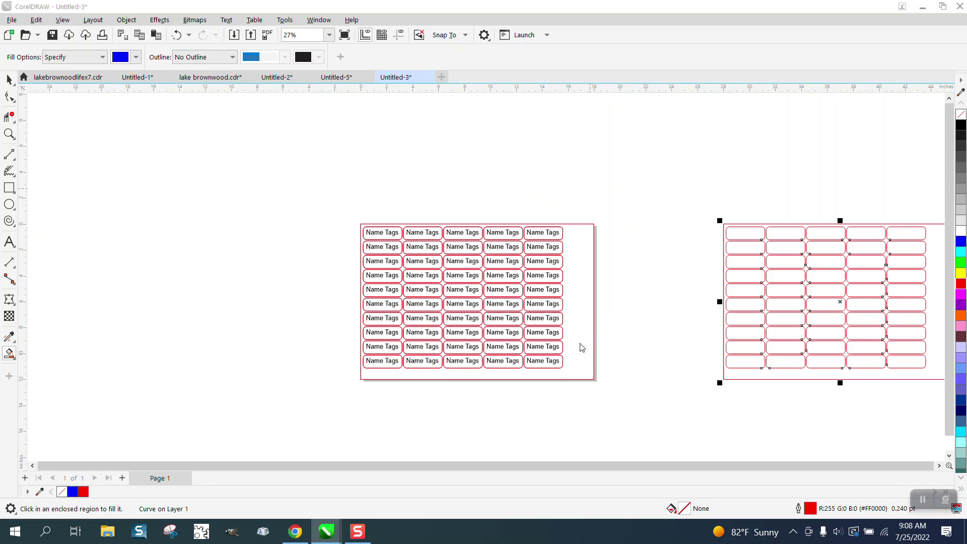
pyautogui.click(9, 80)
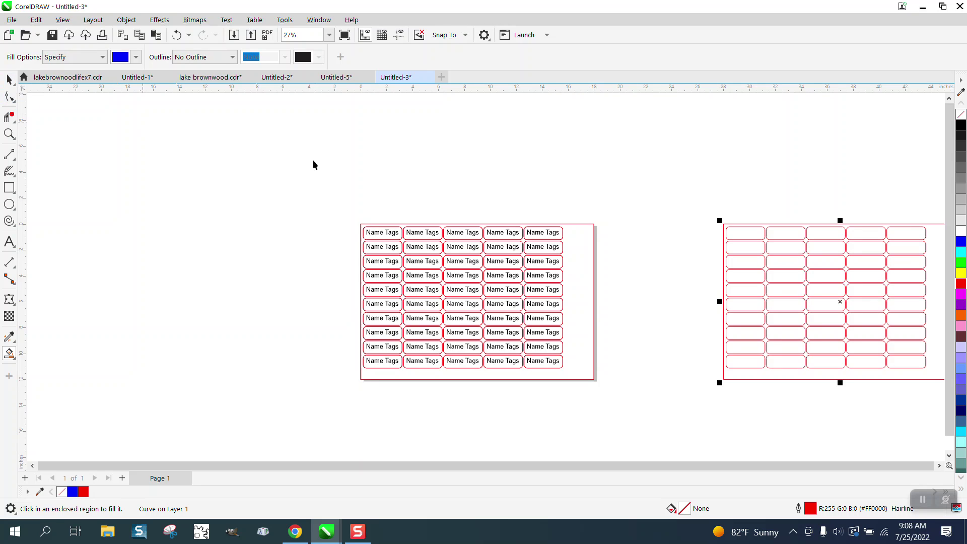
# Break the red cut-line shape apart into separate tag curves.
pyautogui.click(126, 23)
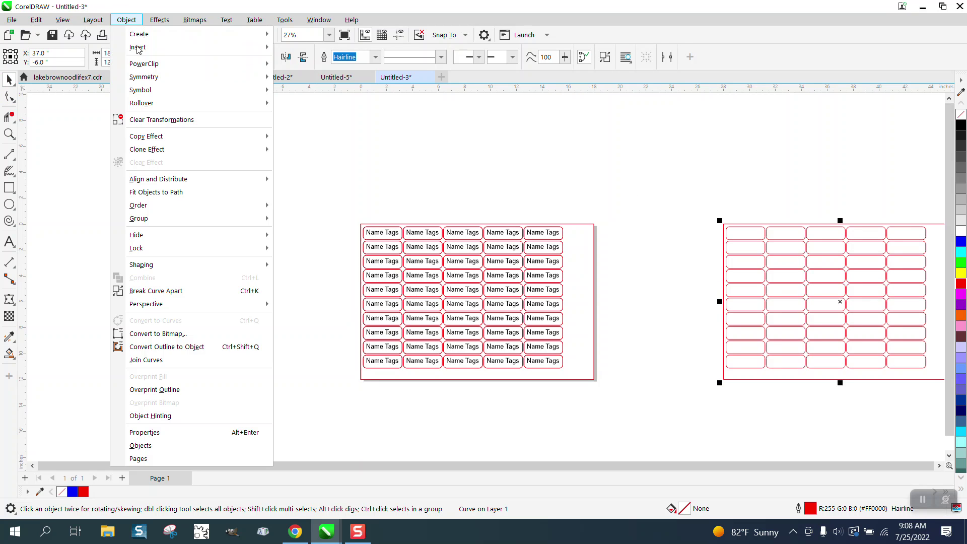
pyautogui.click(178, 291)
pyautogui.click(281, 229)
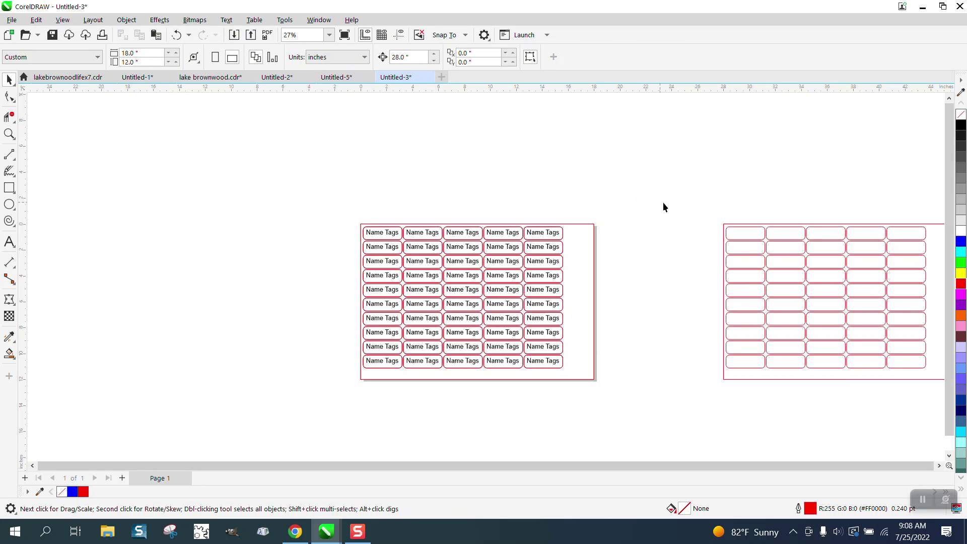
# Check one cut-line piece's Outline Pen settings and cancel without changes.
pyautogui.click(754, 378)
pyautogui.press('F12')
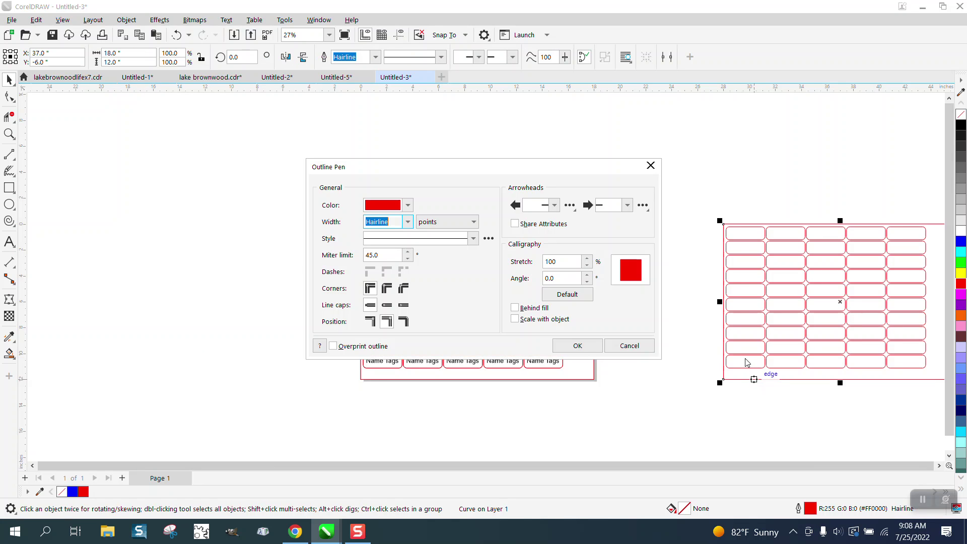
pyautogui.click(629, 346)
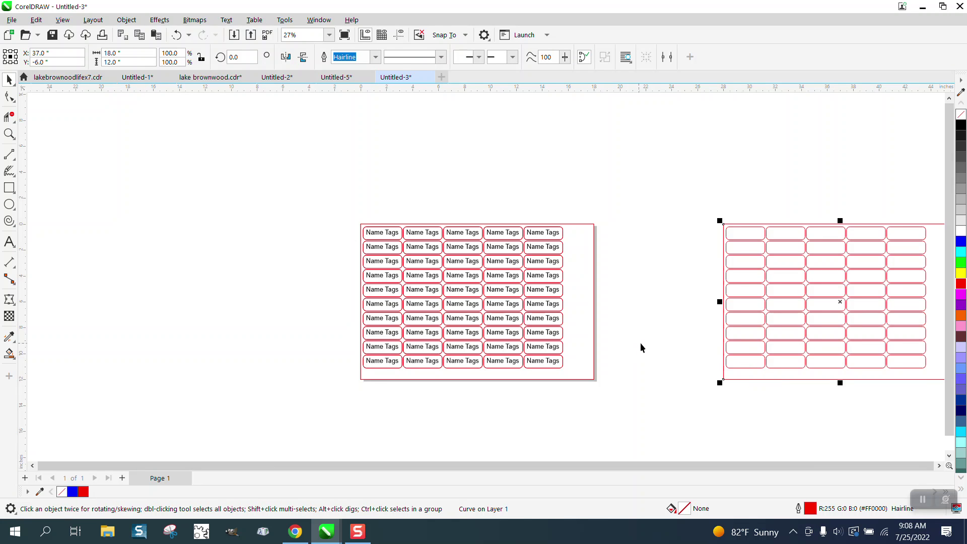
pyautogui.click(658, 345)
pyautogui.scroll(-1, 668, 238)
# Select the fifty right-hand outlines and zoom in on both label grids.
pyautogui.moveTo(685, 203); pyautogui.dragTo(904, 382)
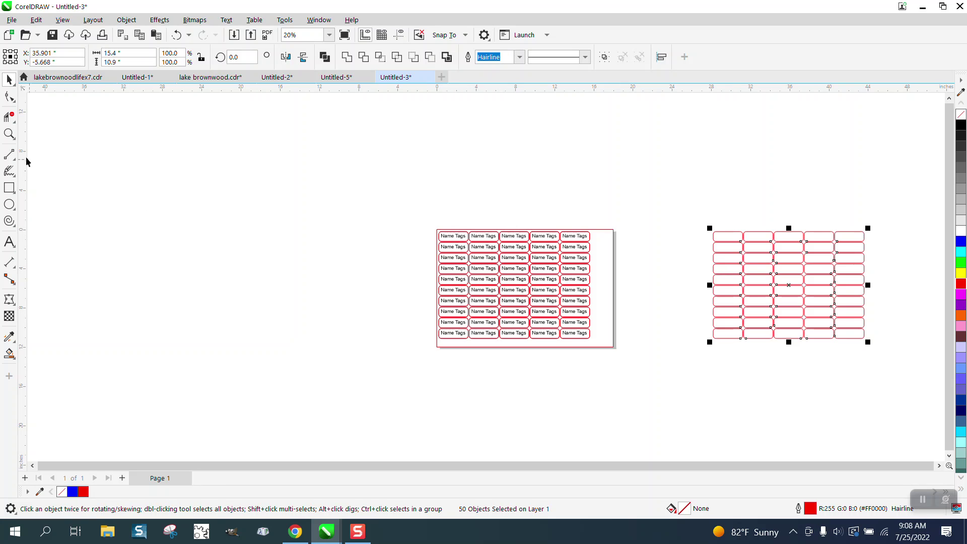
pyautogui.click(9, 134)
pyautogui.moveTo(385, 209); pyautogui.dragTo(850, 368)
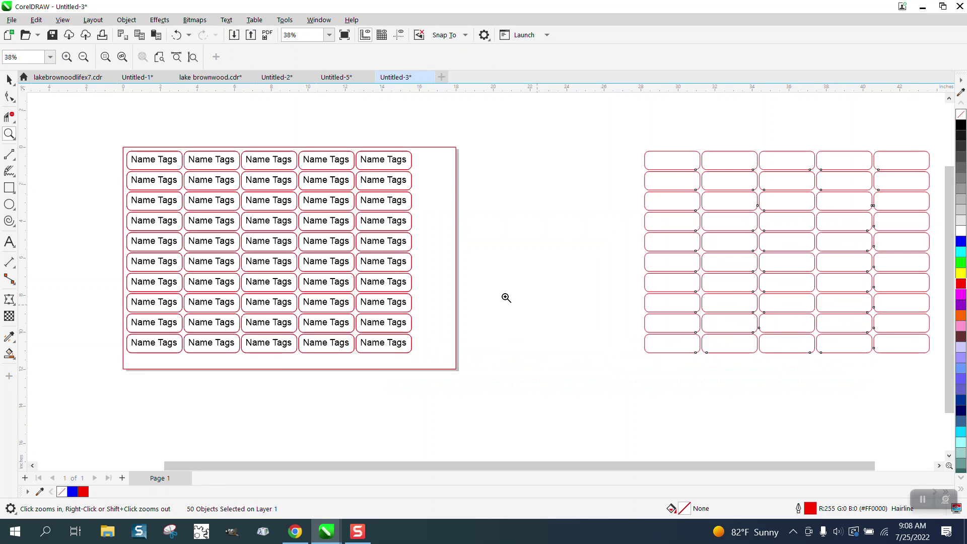
pyautogui.click(10, 80)
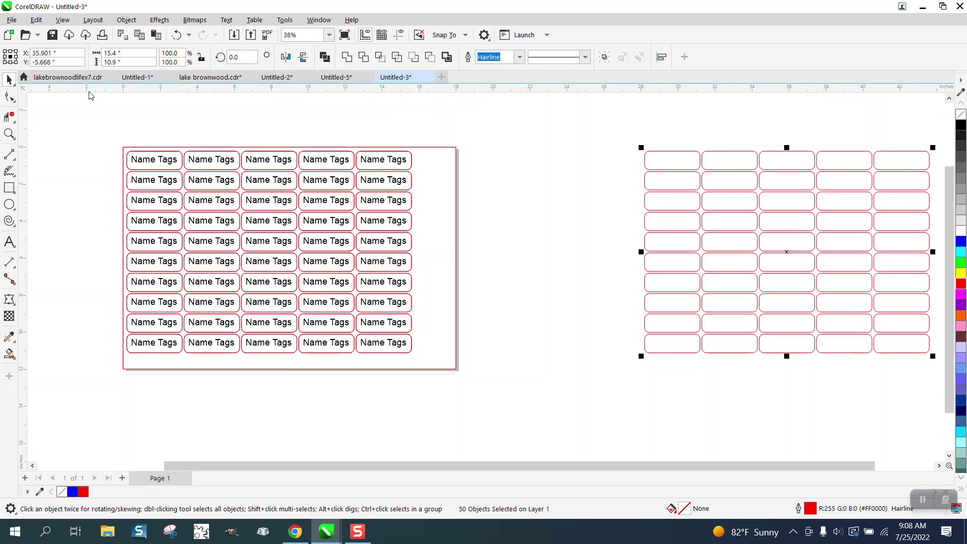
pyautogui.click(37, 21)
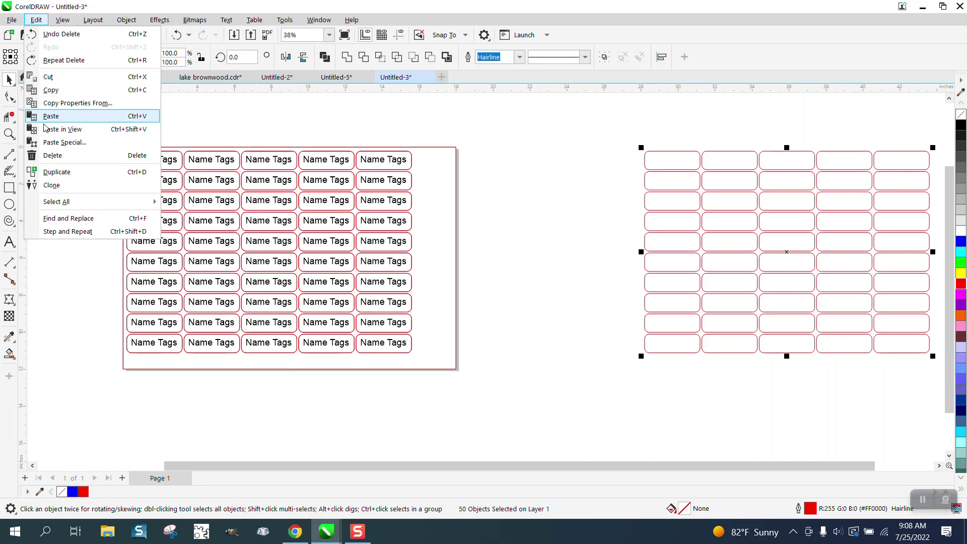
pyautogui.moveTo(57, 202)
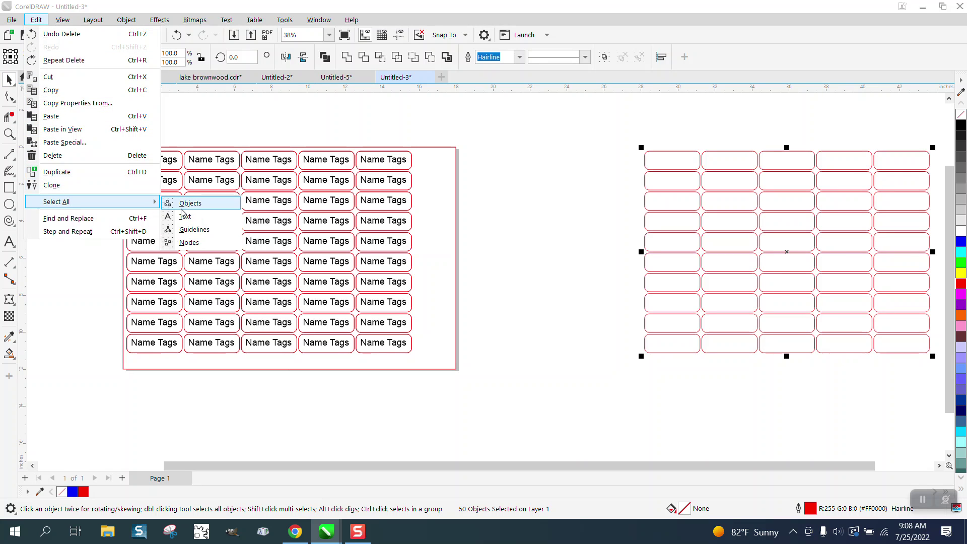
# Select all the Name Tags text, then marquee-select the red label grid with its frame.
pyautogui.click(181, 216)
pyautogui.scroll(-1, 665, 238)
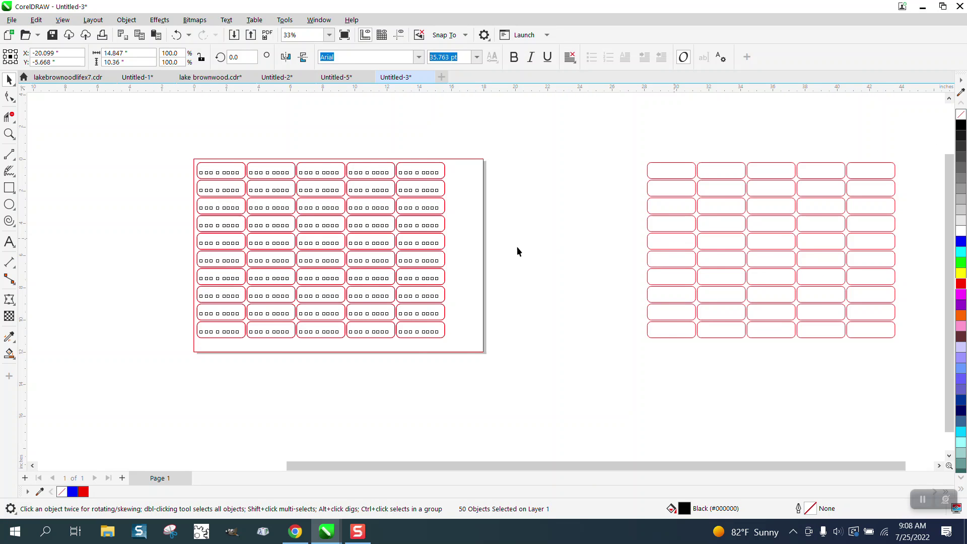
pyautogui.scroll(-1, 514, 243)
pyautogui.moveTo(278, 156); pyautogui.dragTo(539, 363)
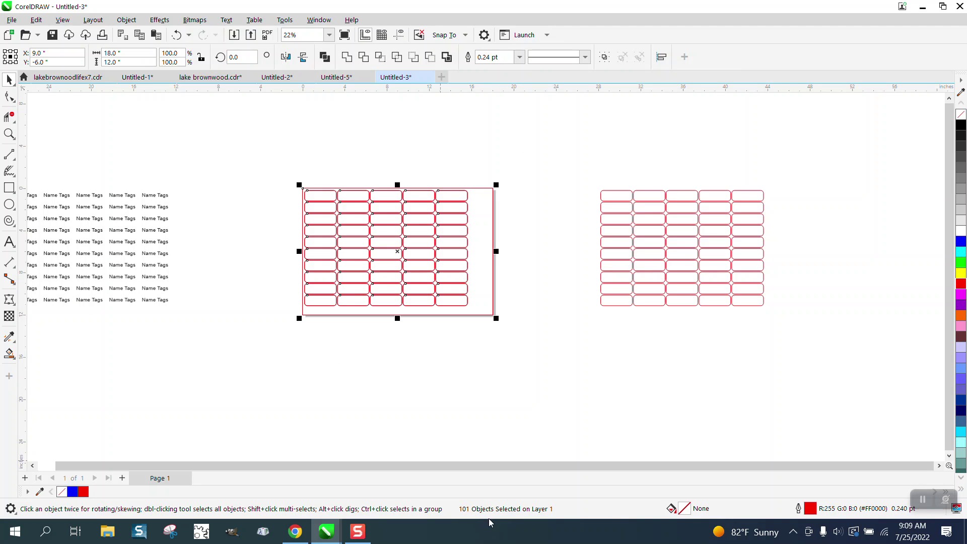
pyautogui.click(459, 399)
pyautogui.moveTo(281, 165); pyautogui.dragTo(522, 342)
# Zoom in on the red grid and delete the red page-framing rectangle.
pyautogui.click(9, 134)
pyautogui.moveTo(280, 163)
pyautogui.mouseDown()
pyautogui.moveTo(469, 311)
pyautogui.moveTo(554, 356)
pyautogui.mouseUp()
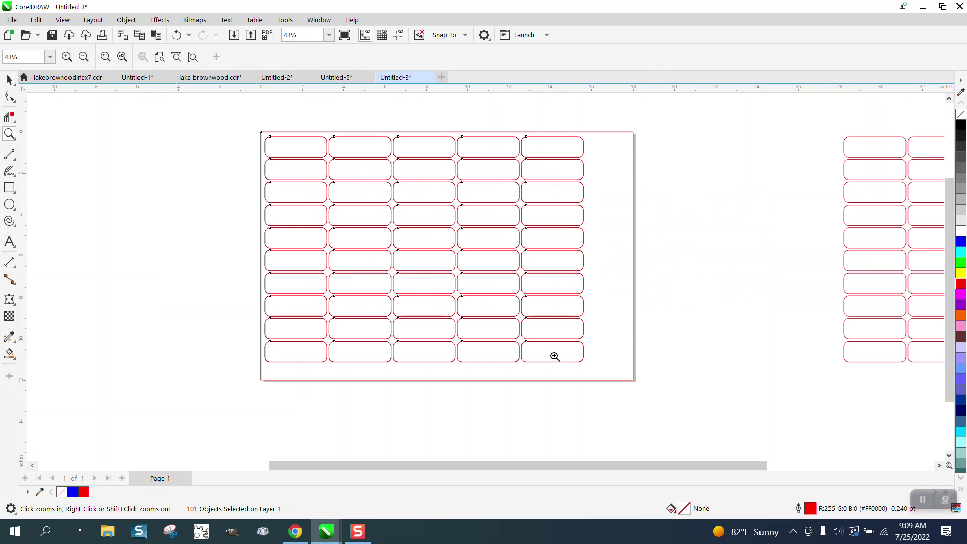
pyautogui.click(9, 80)
pyautogui.click(569, 144)
pyautogui.click(596, 135)
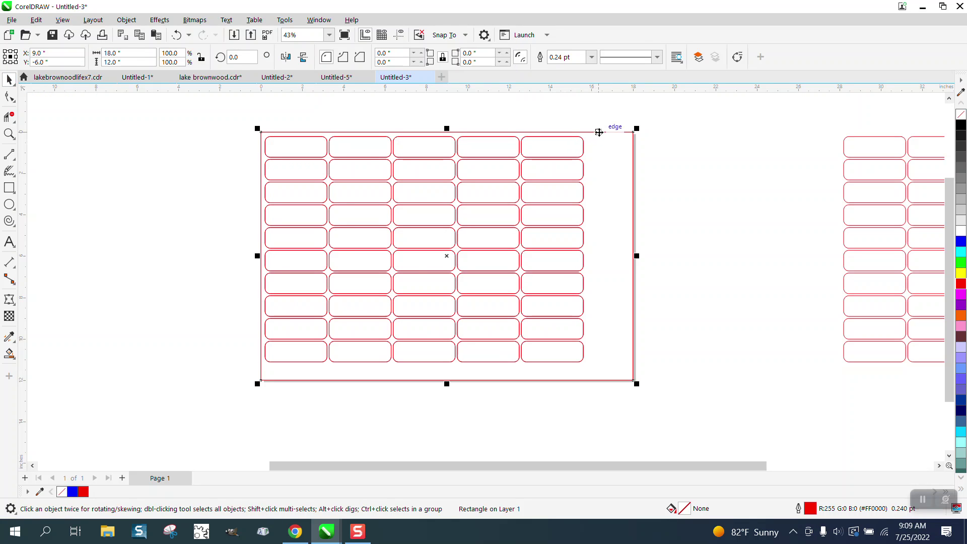
pyautogui.press('Delete')
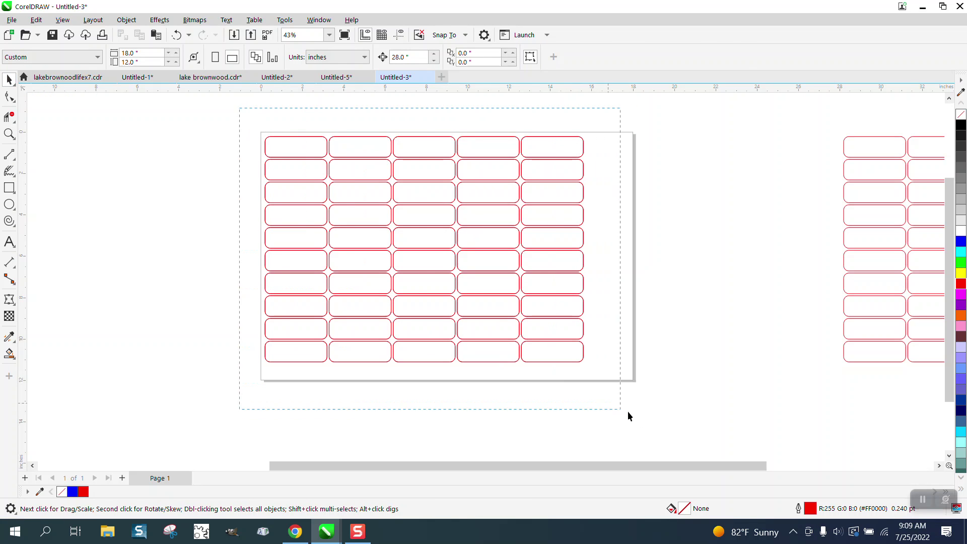
pyautogui.moveTo(628, 413); pyautogui.dragTo(683, 432)
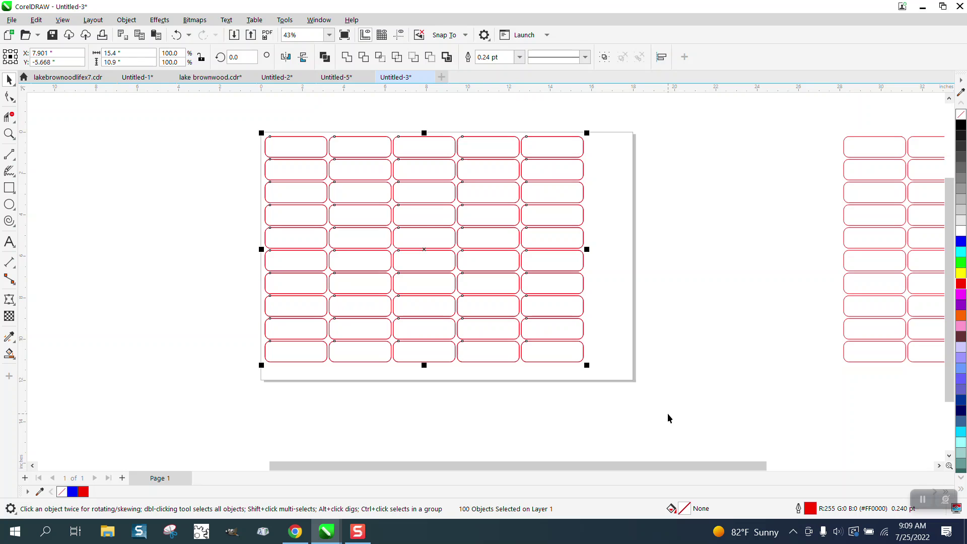
# Delete the doubled page outlines and nudge the right hairline grid 28 inches left onto the page.
pyautogui.press('Delete')
pyautogui.scroll(-1, 667, 414)
pyautogui.scroll(-1, 708, 310)
pyautogui.scroll(-1, 707, 310)
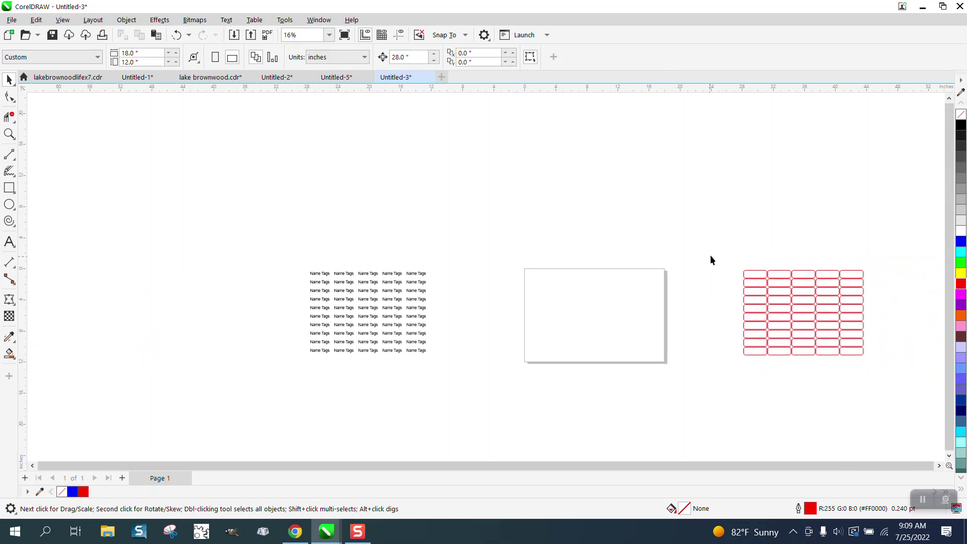
pyautogui.moveTo(883, 381); pyautogui.dragTo(892, 389)
pyautogui.press('Left')
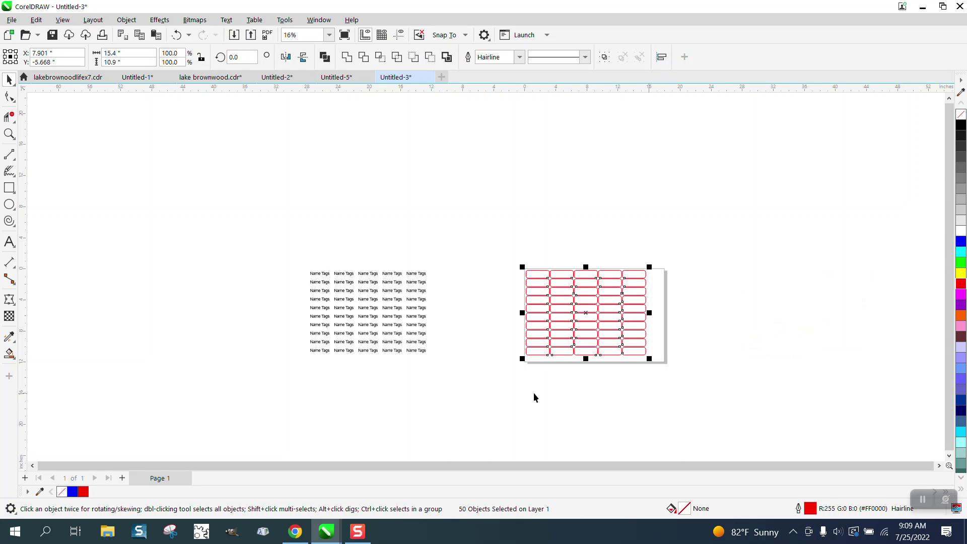
# Move the Name Tags text onto the hairline outlines and zoom in to check the labels.
pyautogui.moveTo(287, 248); pyautogui.dragTo(491, 389)
pyautogui.press('Right')
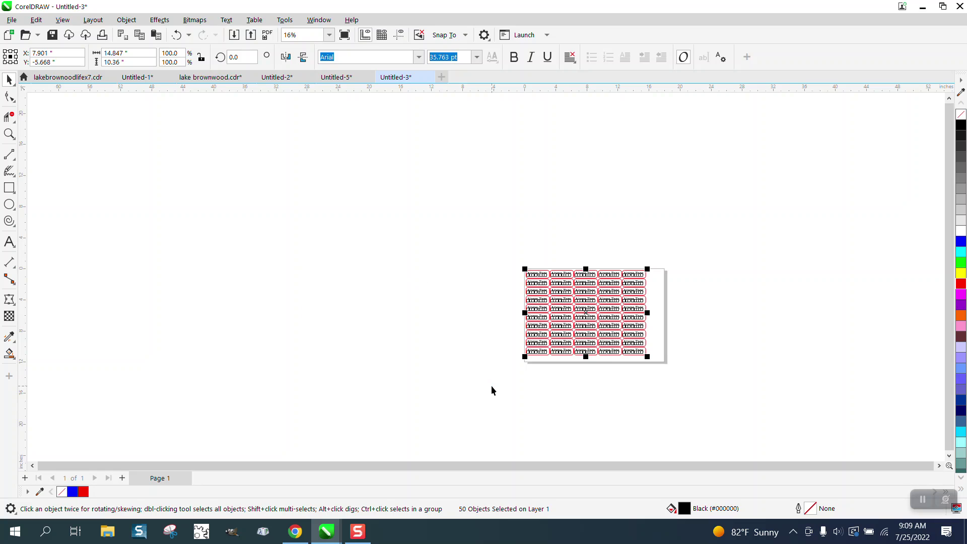
pyautogui.hotkey('ctrl', 'a')
pyautogui.press('z')
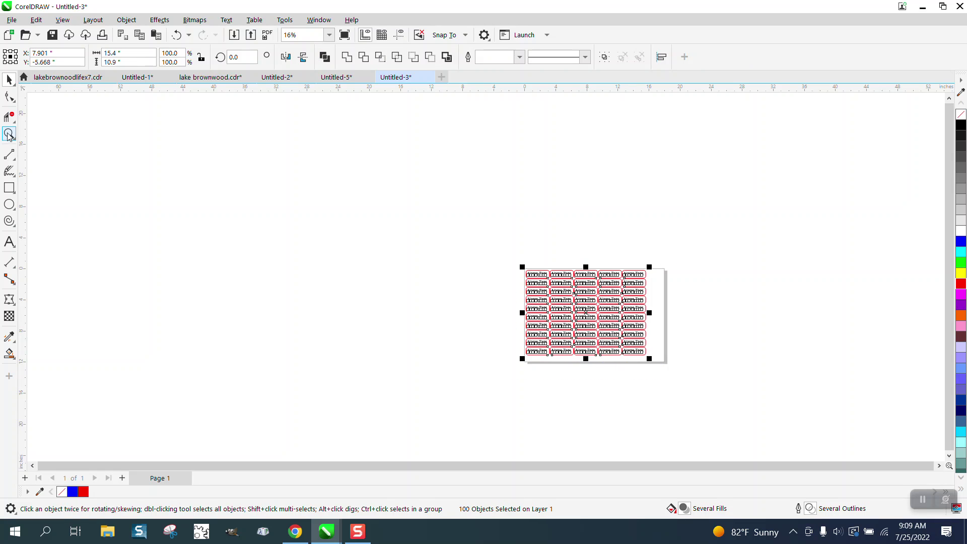
pyautogui.moveTo(515, 259); pyautogui.dragTo(752, 396)
pyautogui.click(11, 80)
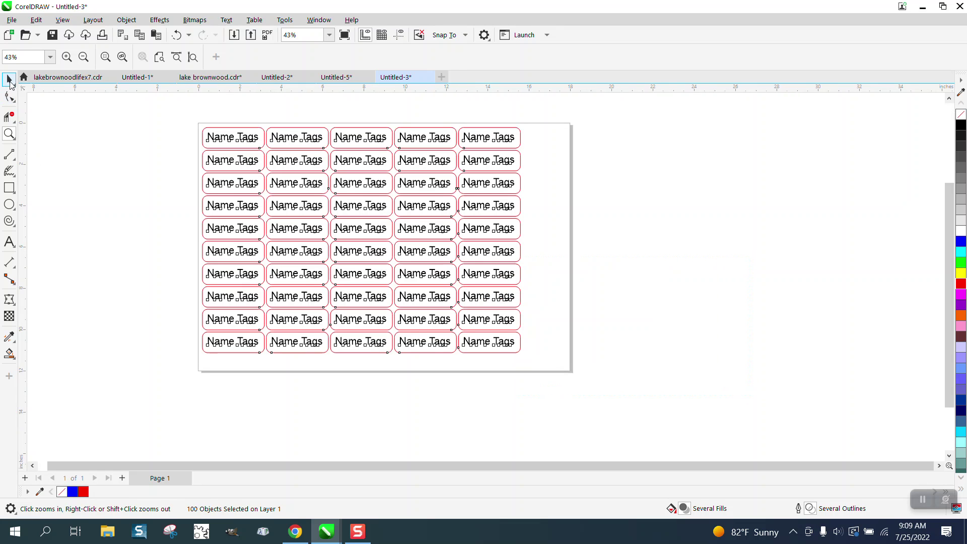
pyautogui.moveTo(195, 124); pyautogui.dragTo(575, 372)
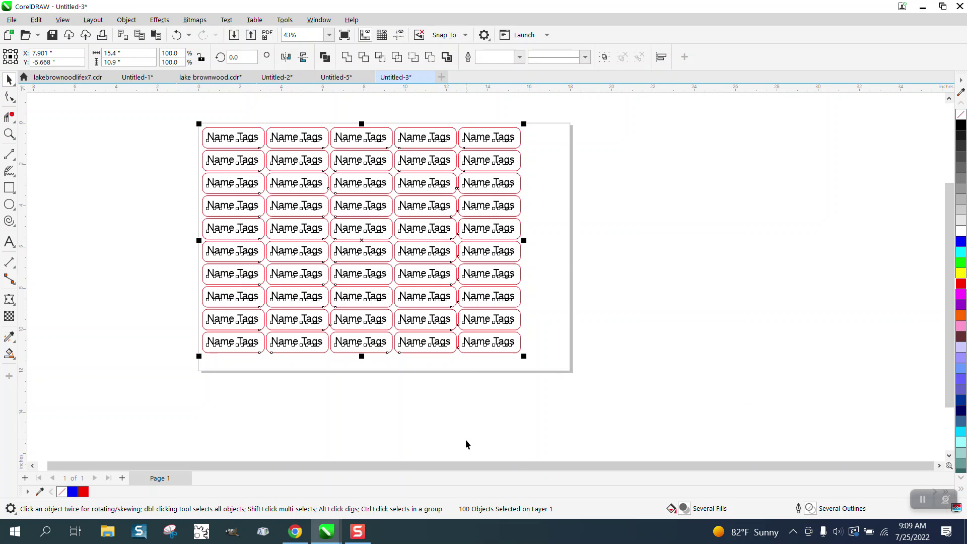
pyautogui.click(325, 398)
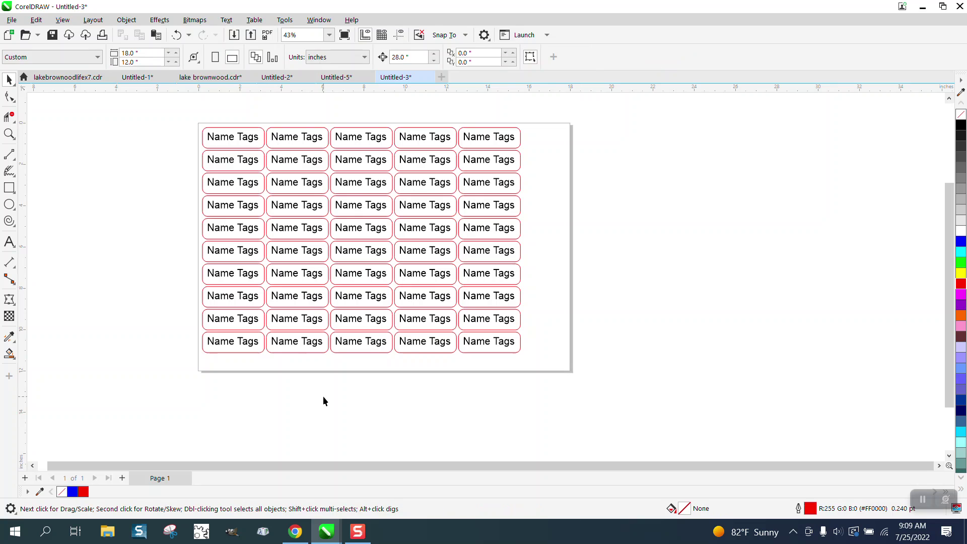
pyautogui.click(10, 137)
pyautogui.moveTo(199, 124)
pyautogui.mouseDown()
pyautogui.moveTo(488, 373)
pyautogui.moveTo(587, 376)
pyautogui.mouseUp()
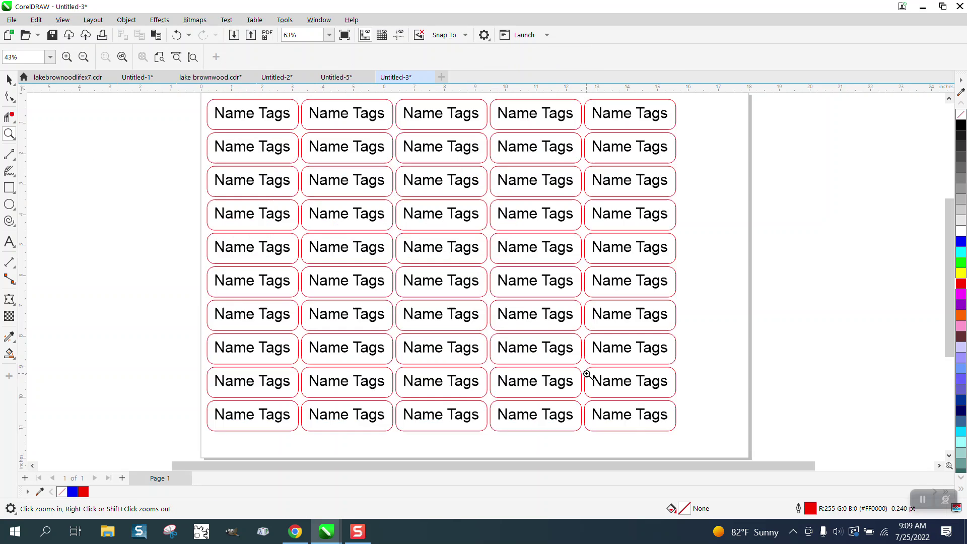
pyautogui.click(9, 80)
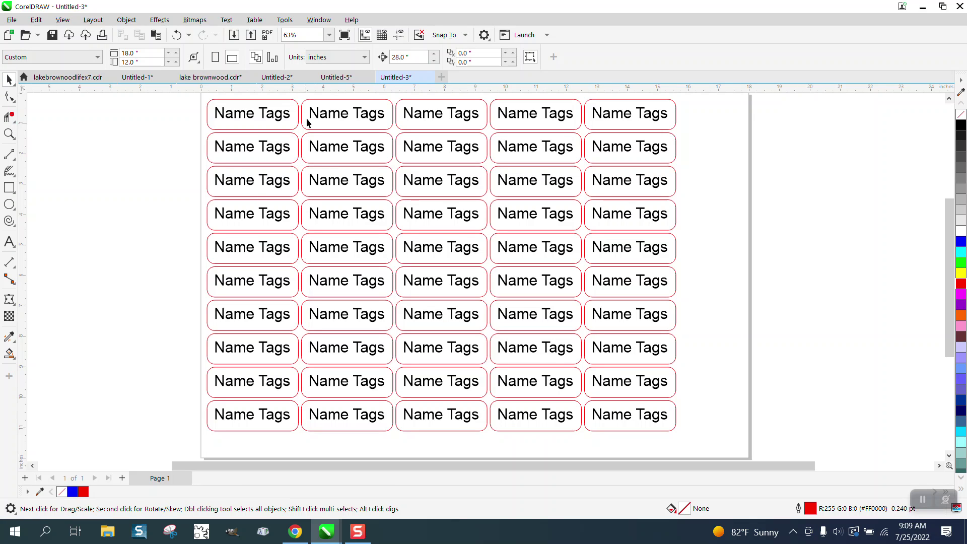
pyautogui.scroll(-1, 405, 175)
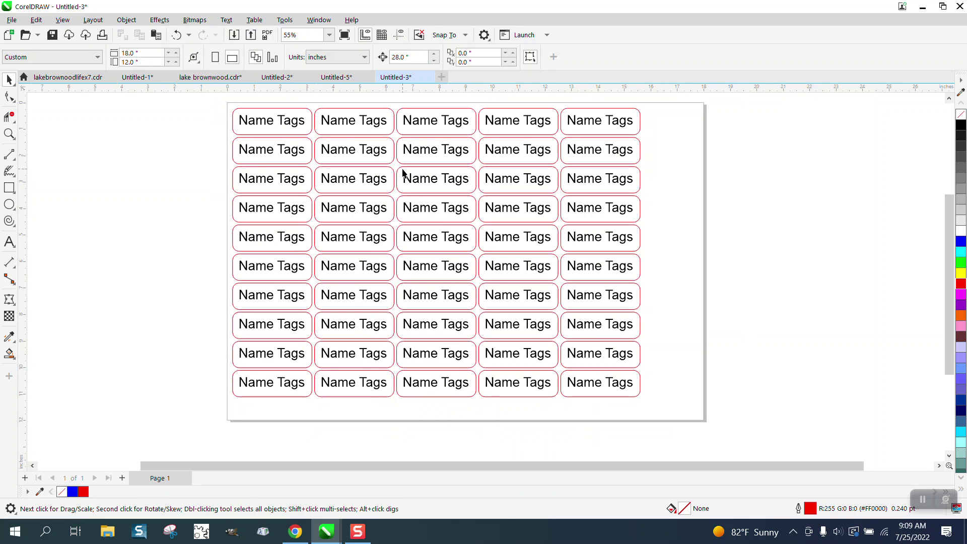